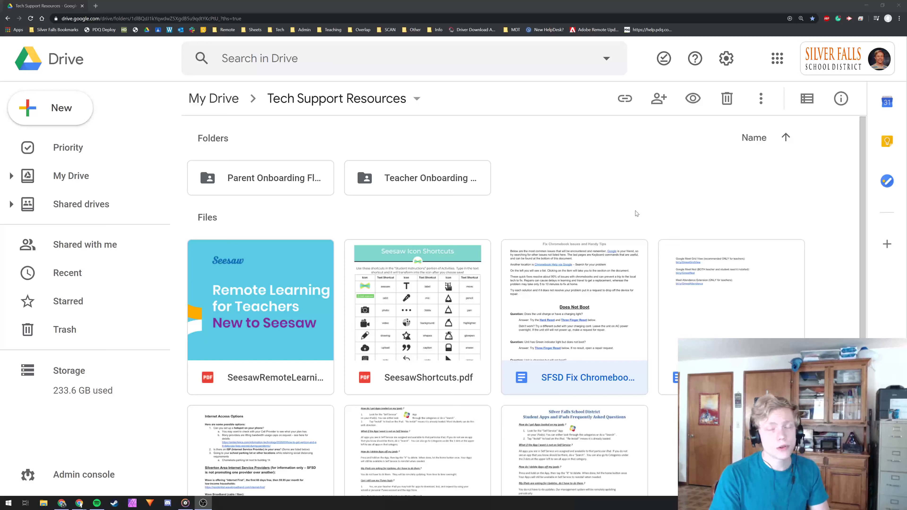
Step: Clear the file selection and reopen Google Drive from the Google apps menu
{"action": "left_click", "coordinate": [586, 199]}
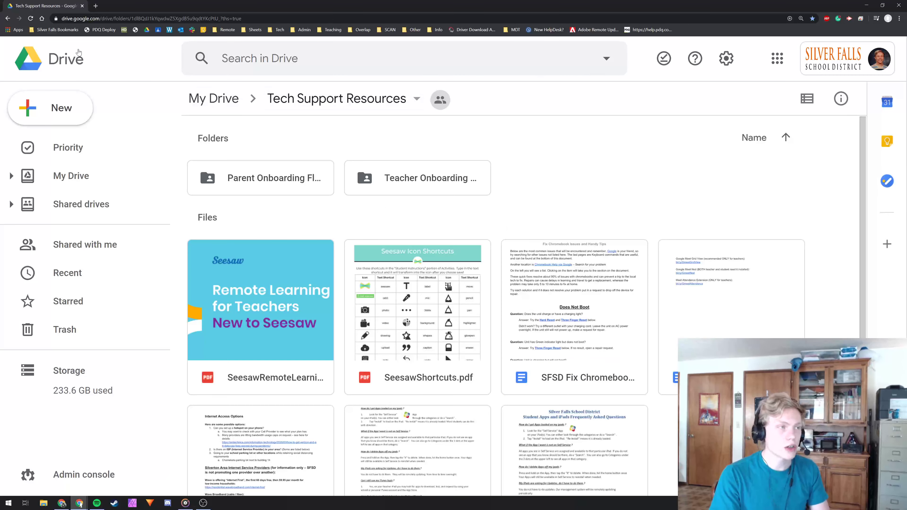
{"action": "left_click", "coordinate": [96, 6]}
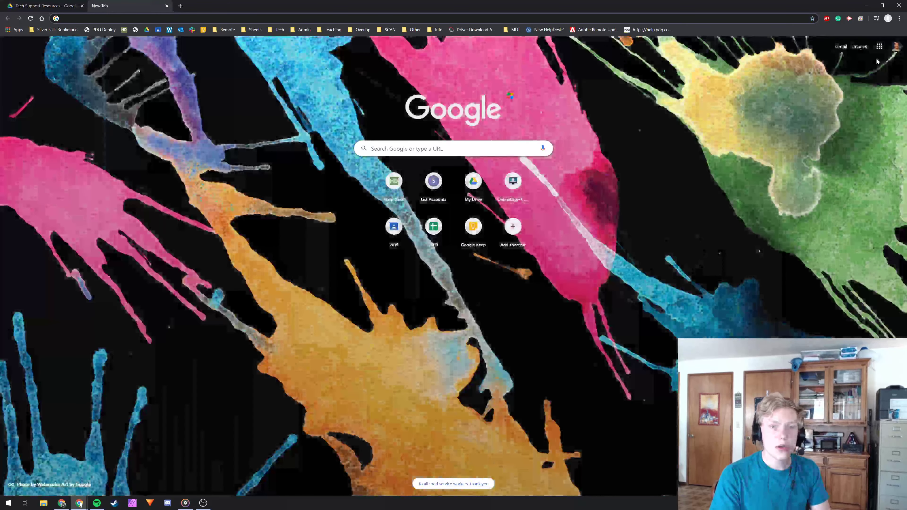
{"action": "left_click", "coordinate": [879, 46]}
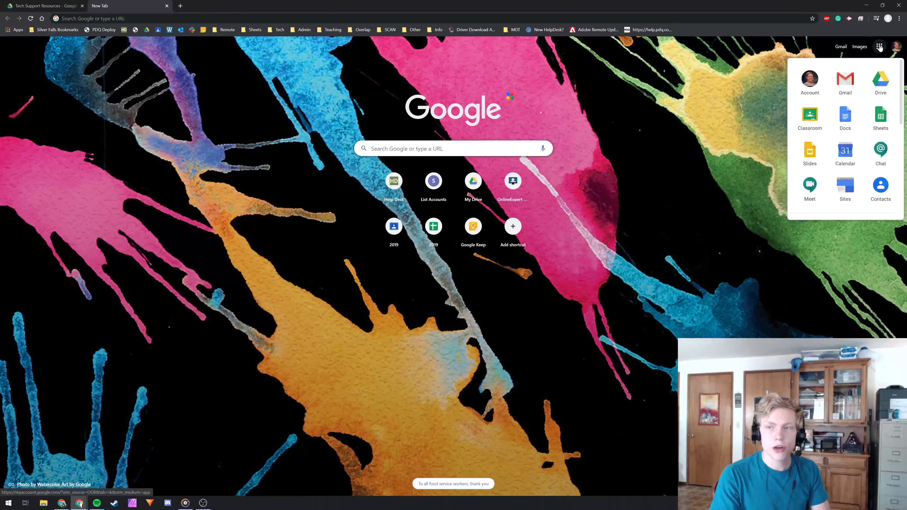
{"action": "left_click", "coordinate": [881, 82]}
{"action": "key", "text": "ctrl+w"}
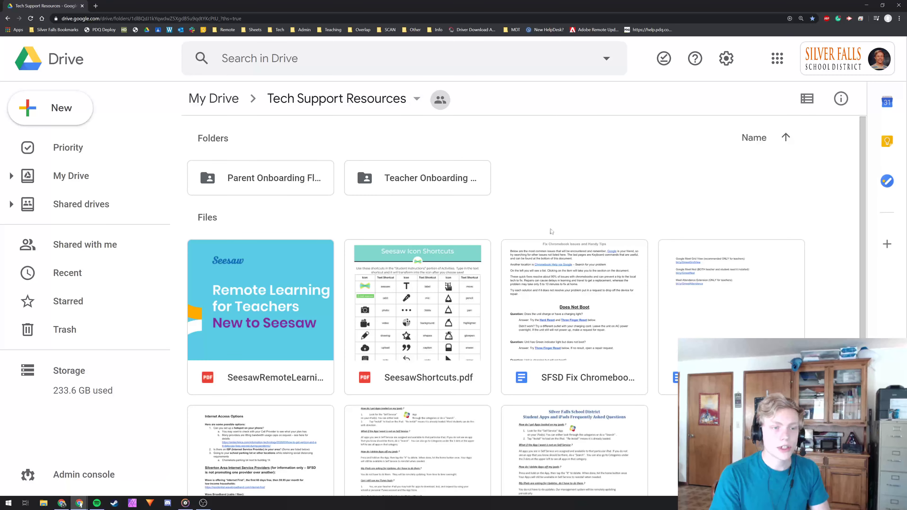
Step: Open sharing for the SFSD Fix Chromebook Issues document and show its link-access options
{"action": "left_click", "coordinate": [595, 307]}
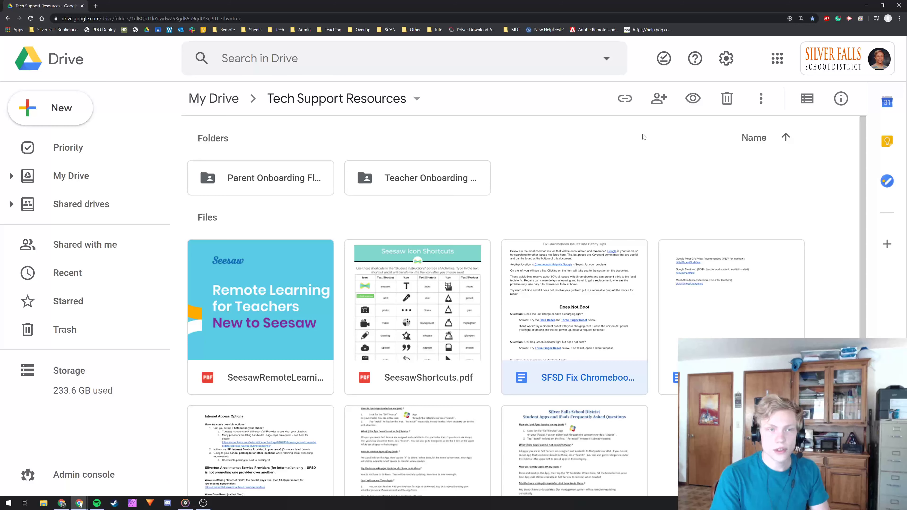
{"action": "left_click", "coordinate": [661, 102]}
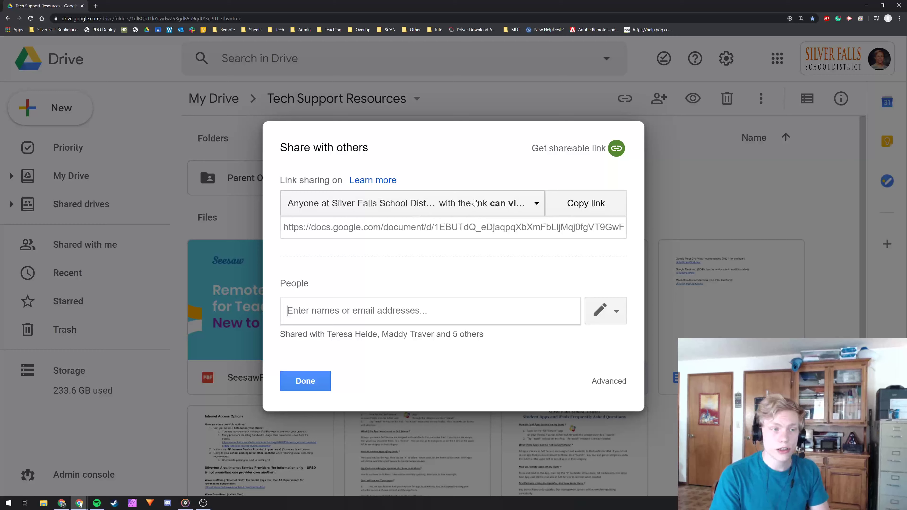
{"action": "left_click", "coordinate": [507, 203]}
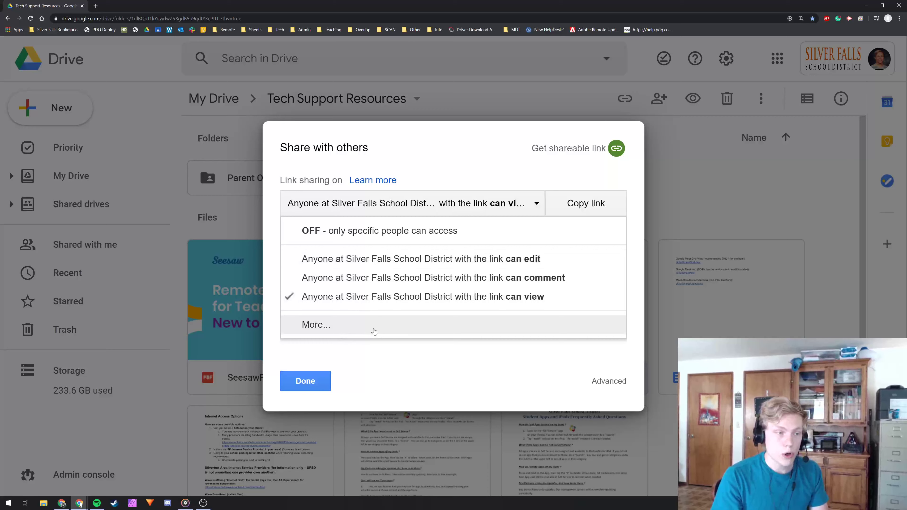
Step: Change link sharing from the school district to 'Anyone with the link'
{"action": "left_click", "coordinate": [321, 330]}
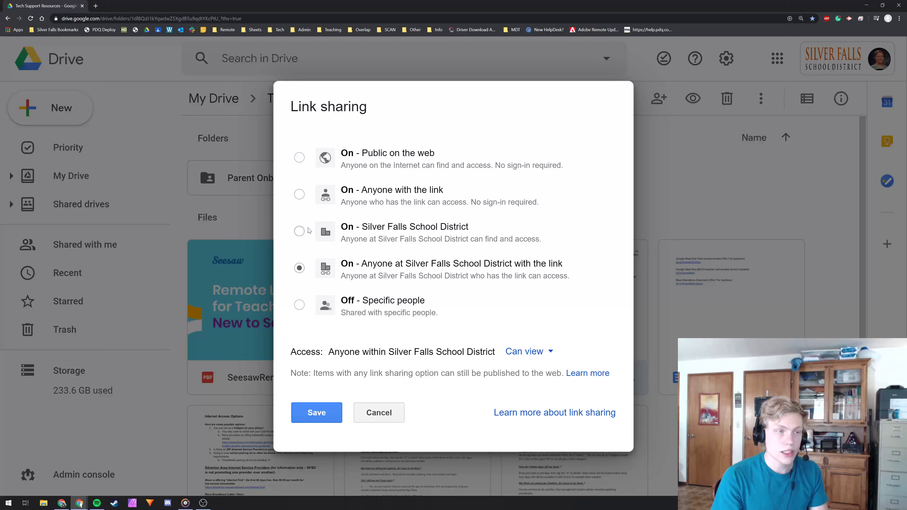
{"action": "left_click", "coordinate": [383, 192]}
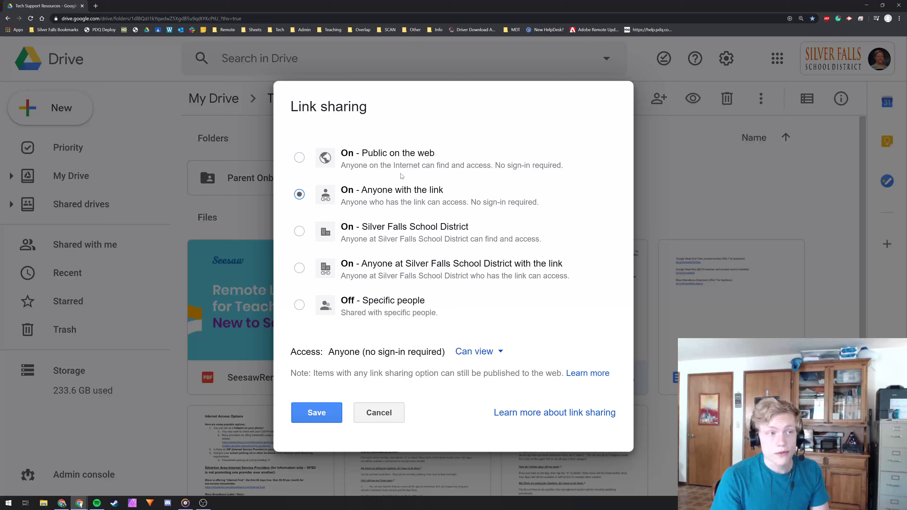
{"action": "left_click", "coordinate": [388, 160]}
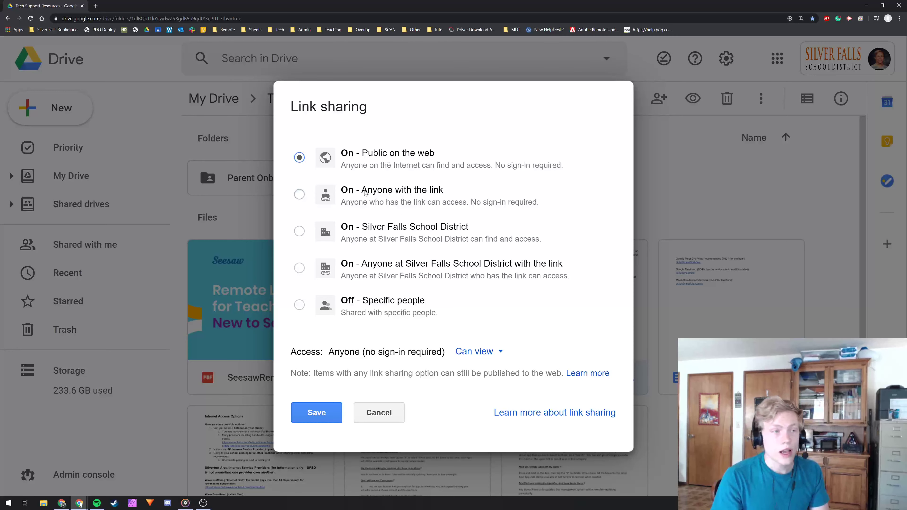
{"action": "left_click", "coordinate": [354, 193]}
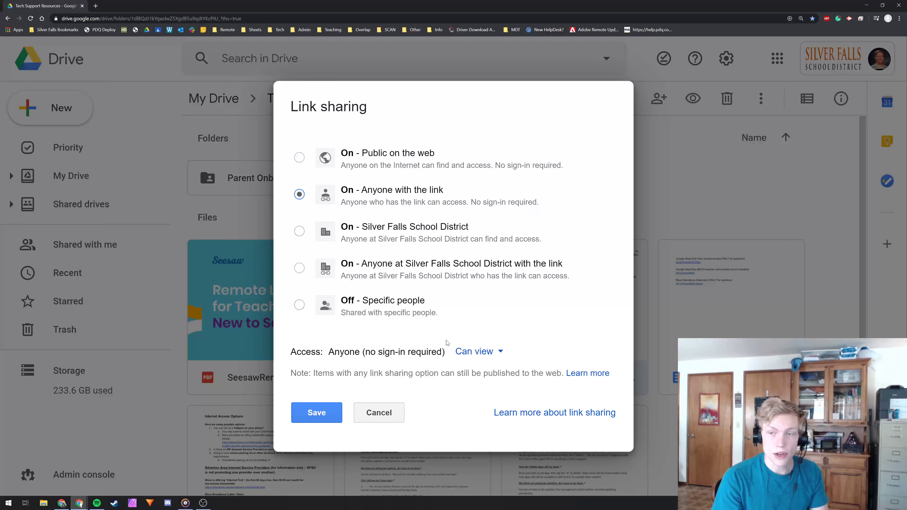
Step: Set link holders' access to view-only and save the link setting
{"action": "left_click", "coordinate": [475, 353]}
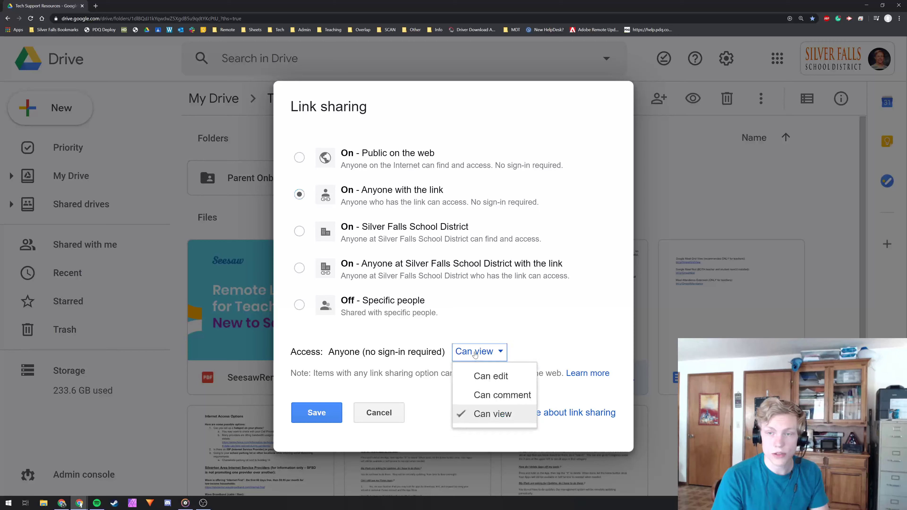
{"action": "left_click", "coordinate": [495, 419]}
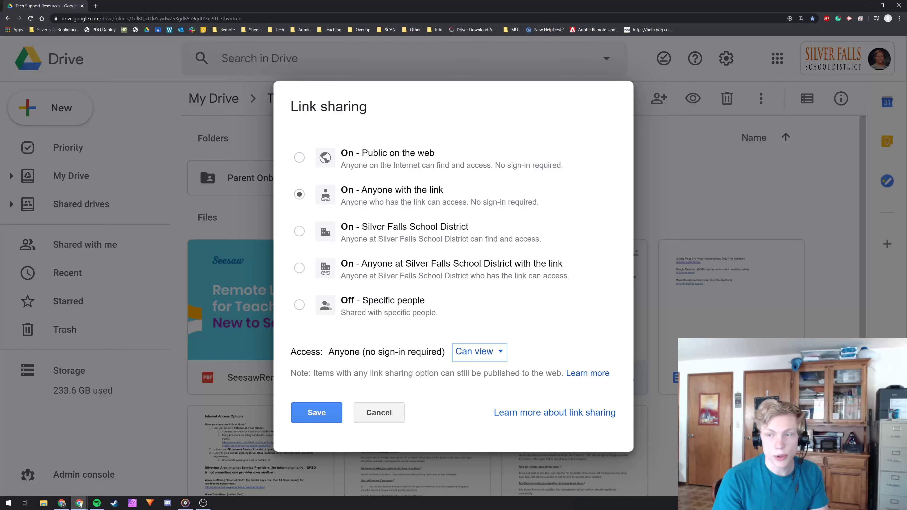
{"action": "left_click", "coordinate": [470, 352]}
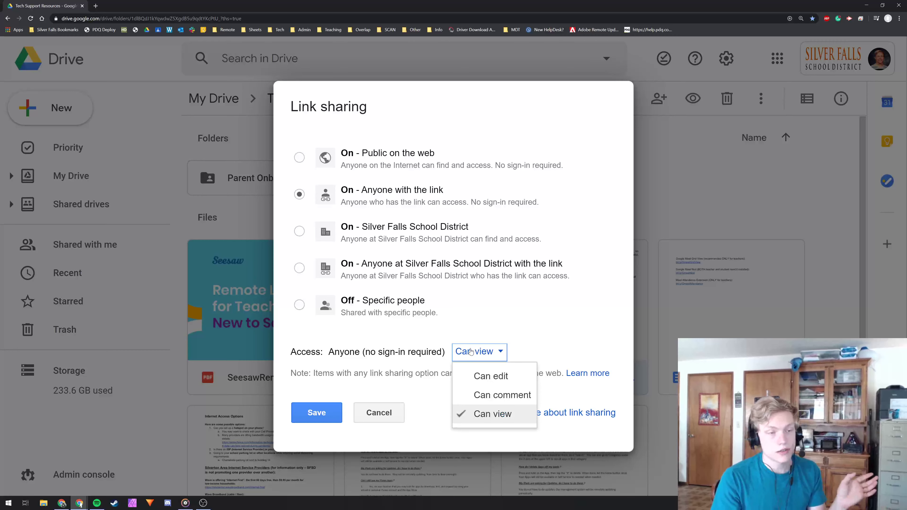
{"action": "left_click", "coordinate": [491, 375]}
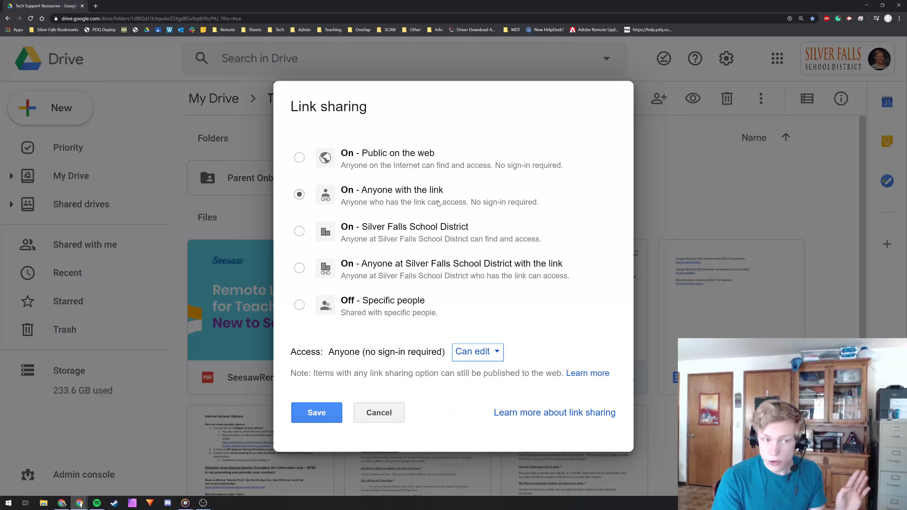
{"action": "left_click", "coordinate": [475, 353]}
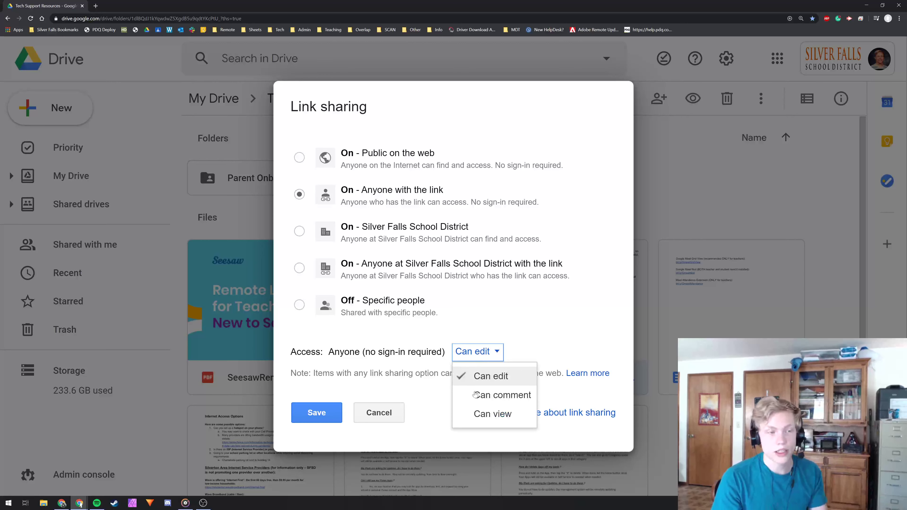
{"action": "left_click", "coordinate": [490, 417]}
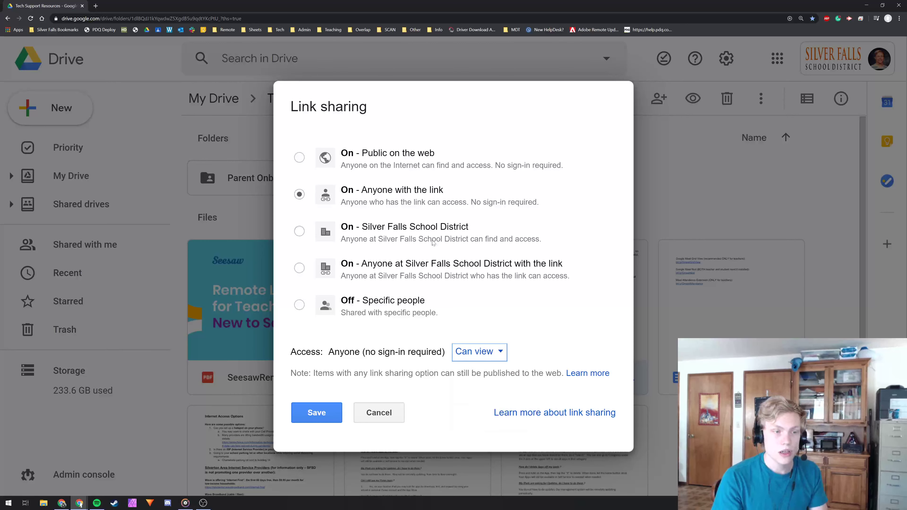
{"action": "left_click", "coordinate": [324, 412]}
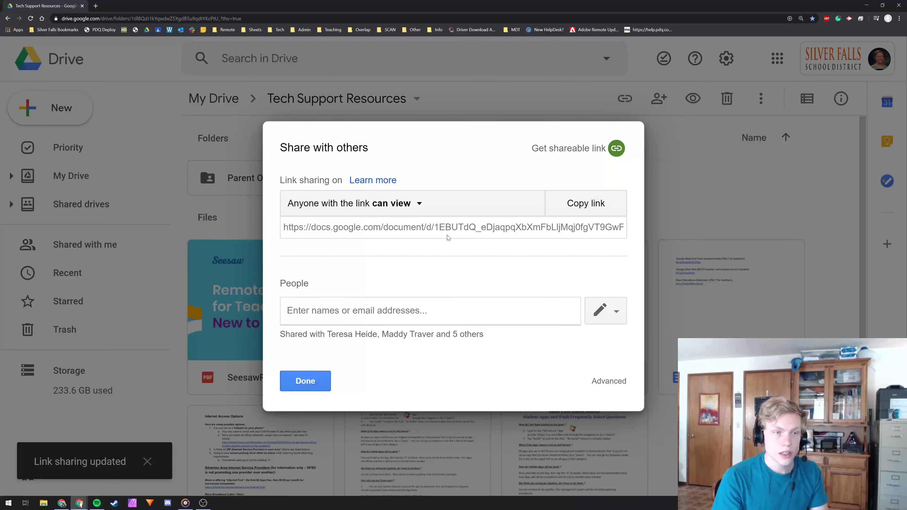
Step: Copy the document's link and enter an outside Gmail address in People
{"action": "left_click", "coordinate": [591, 209]}
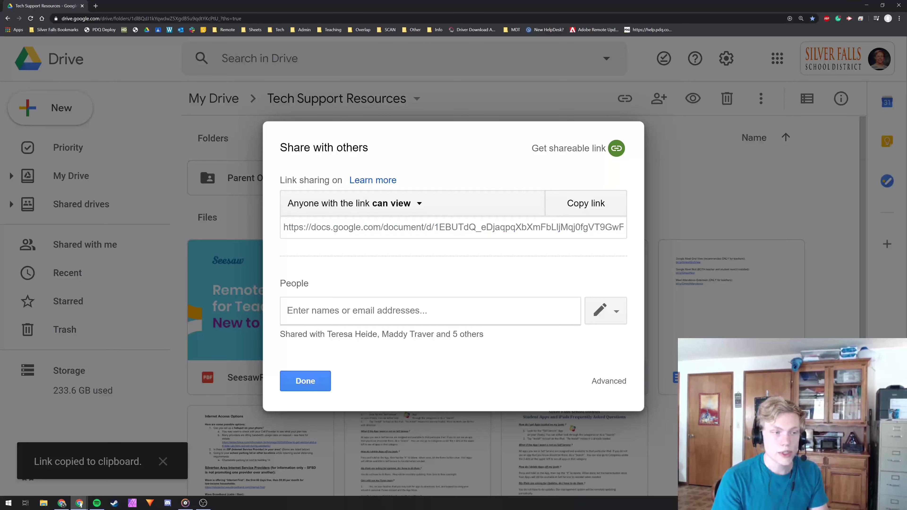
{"action": "left_click", "coordinate": [337, 301]}
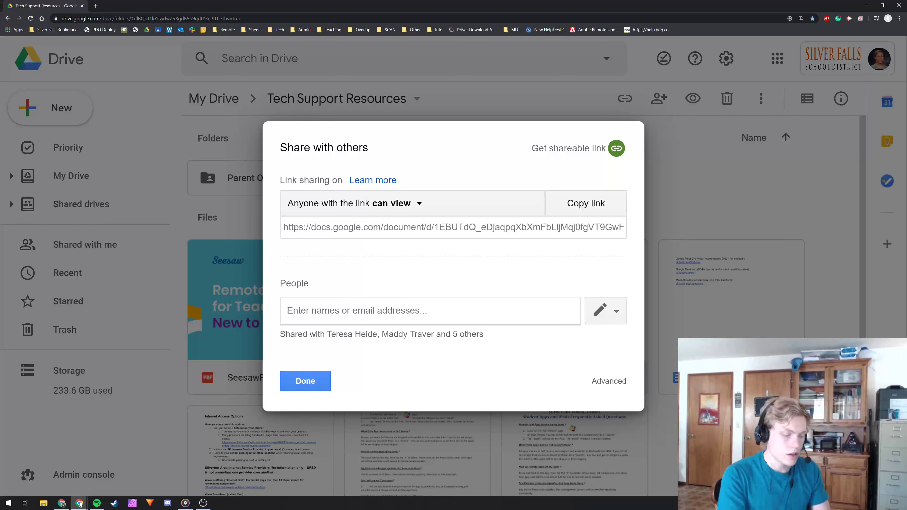
{"action": "type", "text": "sample."}
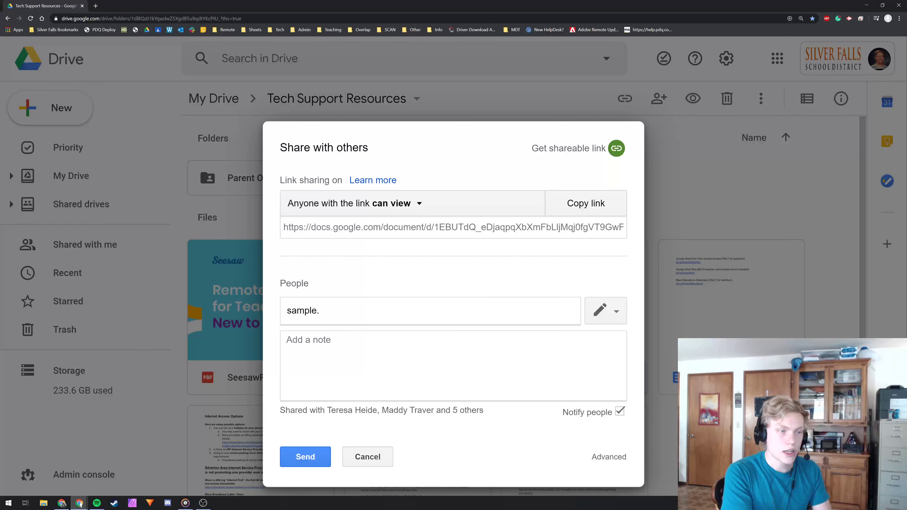
{"action": "key", "text": "BackSpace"}
{"action": "type", "text": "@gmail.com"}
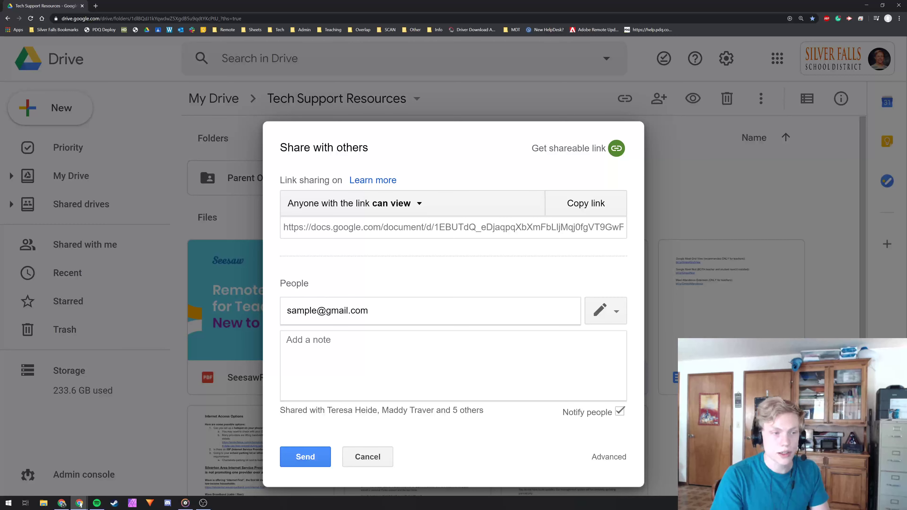
Step: Give the invitee Can view access without notification, then cancel the invite
{"action": "left_click", "coordinate": [588, 318]}
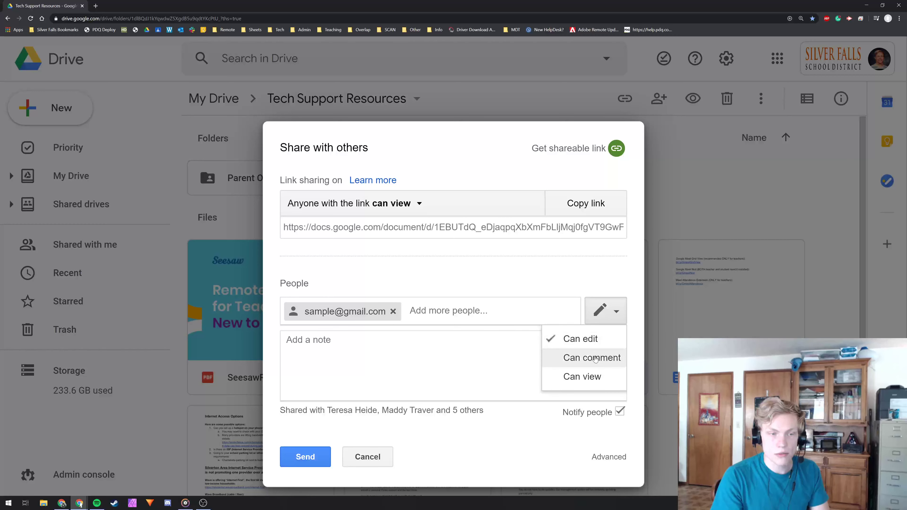
{"action": "left_click", "coordinate": [583, 376]}
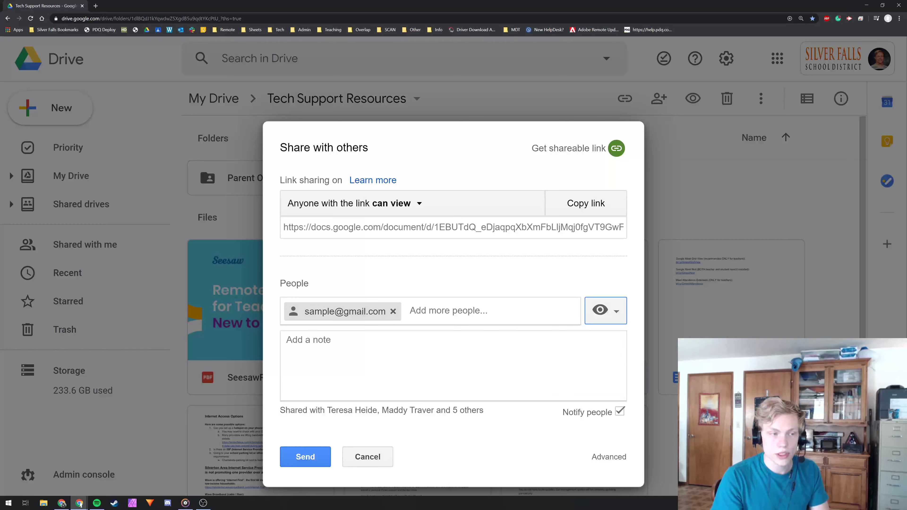
{"action": "left_click", "coordinate": [321, 343]}
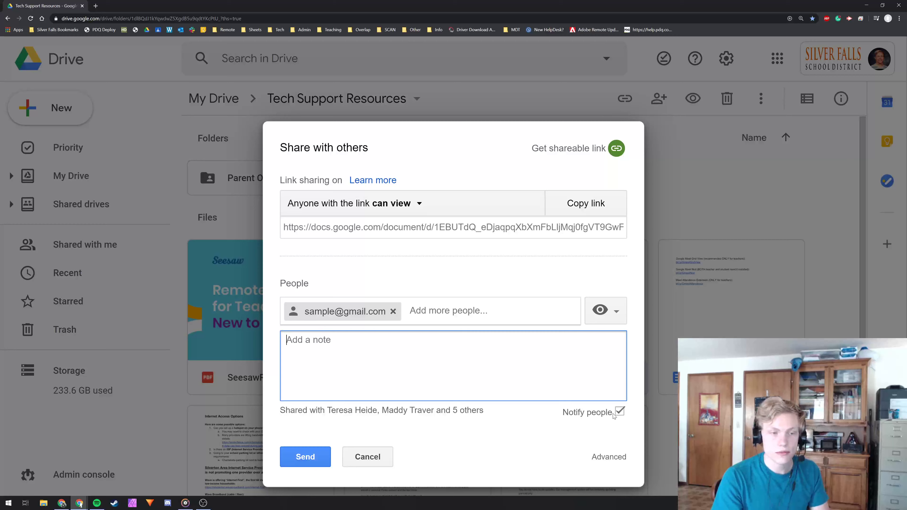
{"action": "left_click", "coordinate": [620, 412]}
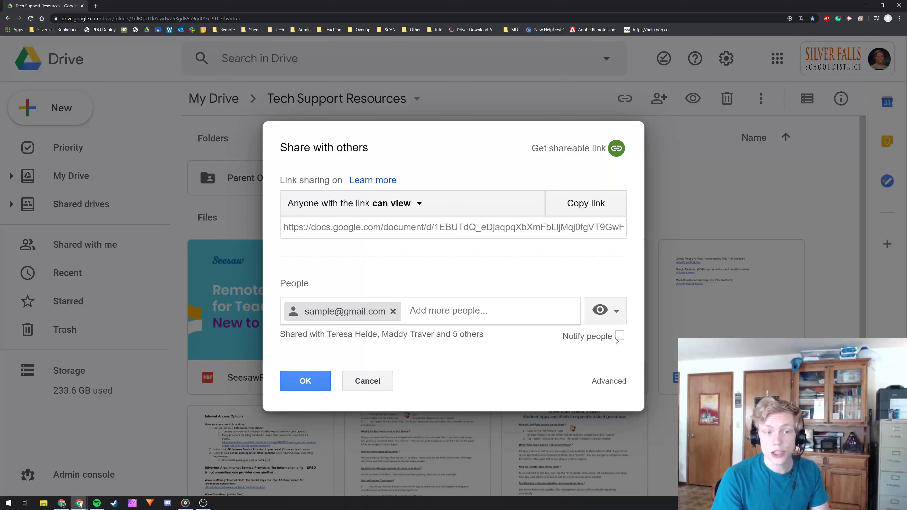
{"action": "left_click", "coordinate": [382, 380]}
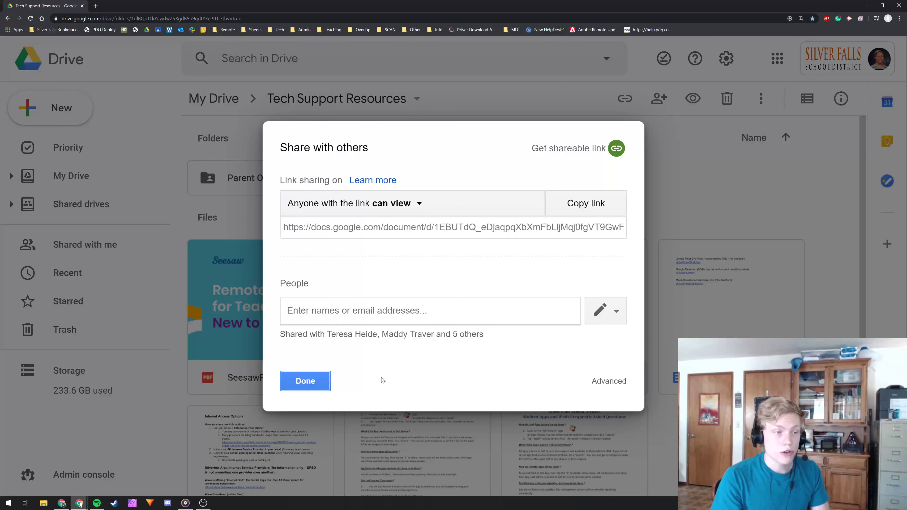
Step: Close the sharing dialog and return to Tech Support Resources after visiting Shared with me
{"action": "left_click", "coordinate": [303, 381]}
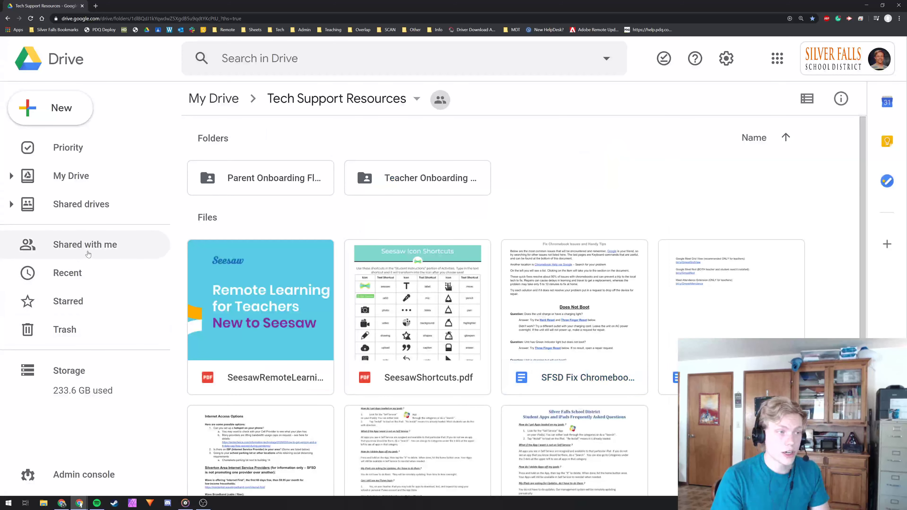
{"action": "left_click", "coordinate": [79, 257]}
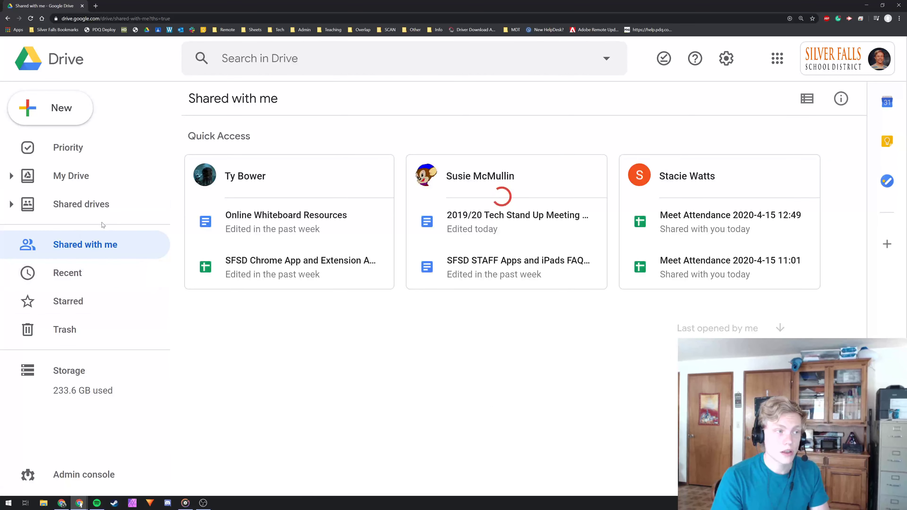
{"action": "left_click", "coordinate": [7, 19]}
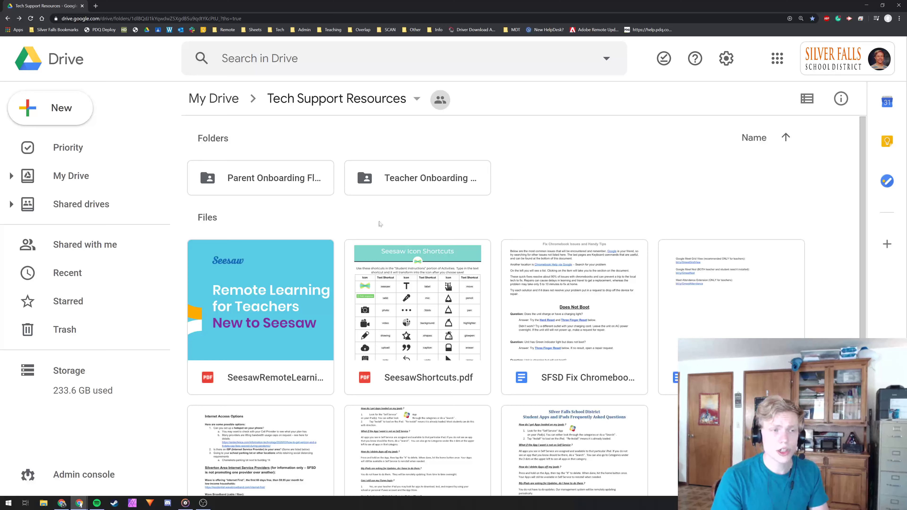
Step: Open the Tech Support Resources folder's sharing settings, then close them with Done
{"action": "left_click", "coordinate": [385, 175]}
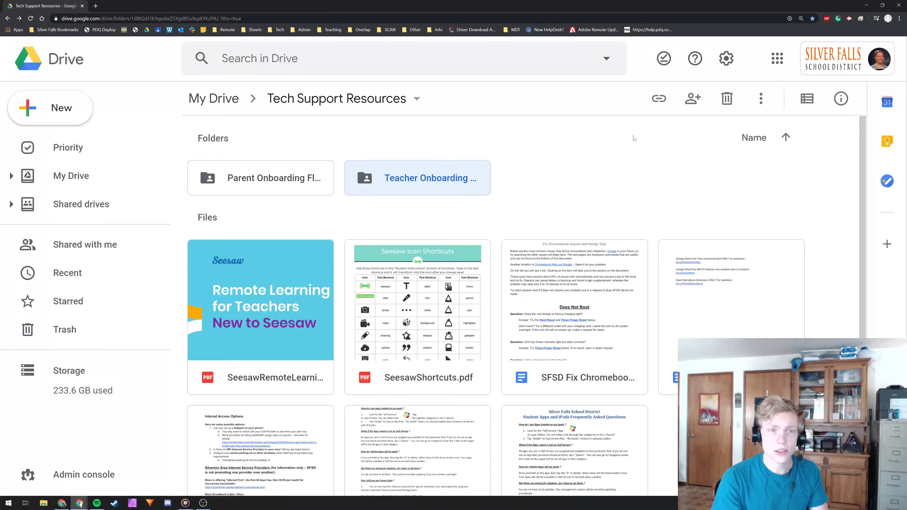
{"action": "left_click", "coordinate": [629, 181]}
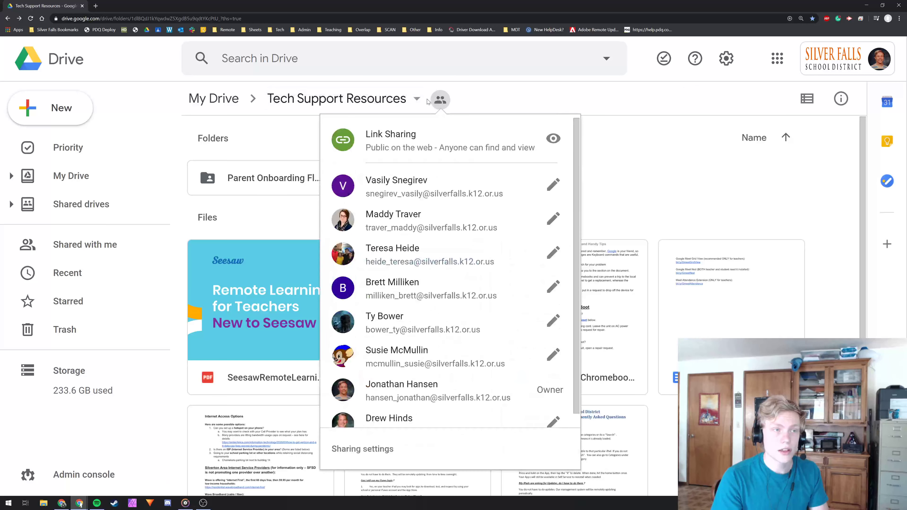
{"action": "left_click", "coordinate": [418, 101]}
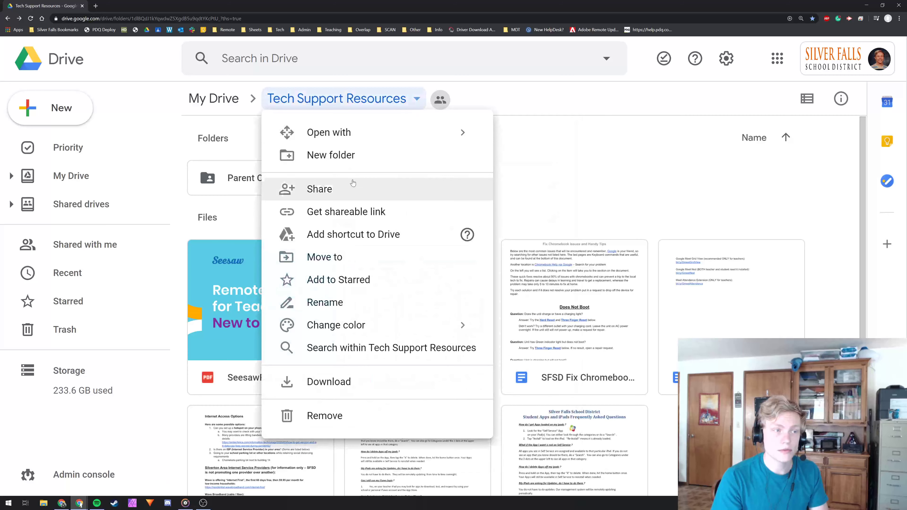
{"action": "left_click", "coordinate": [336, 195]}
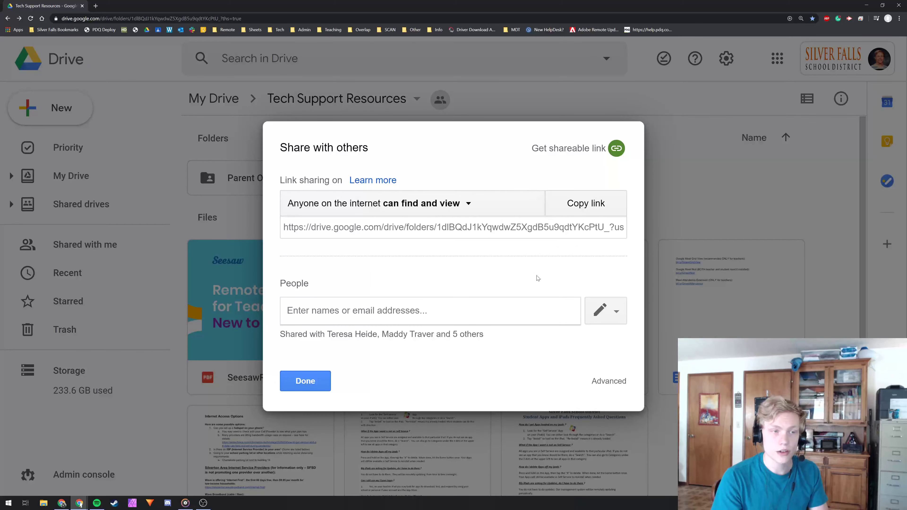
{"action": "left_click", "coordinate": [303, 381]}
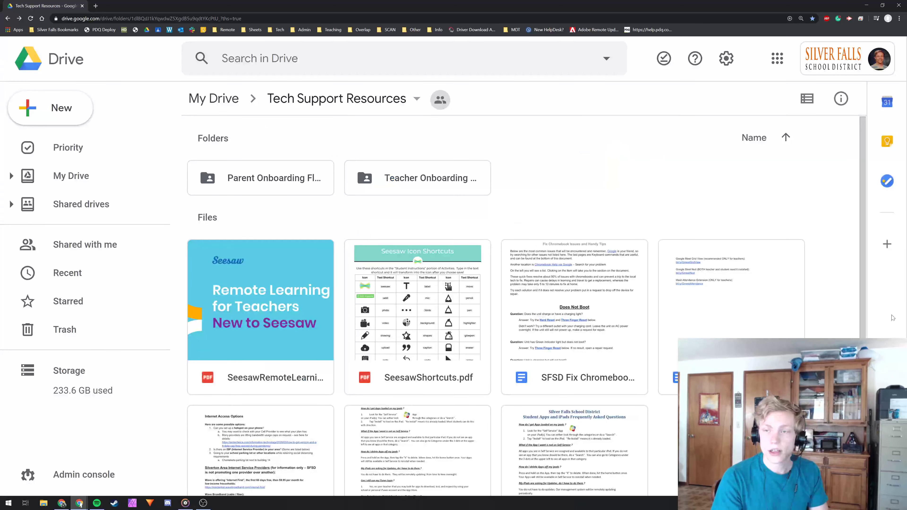